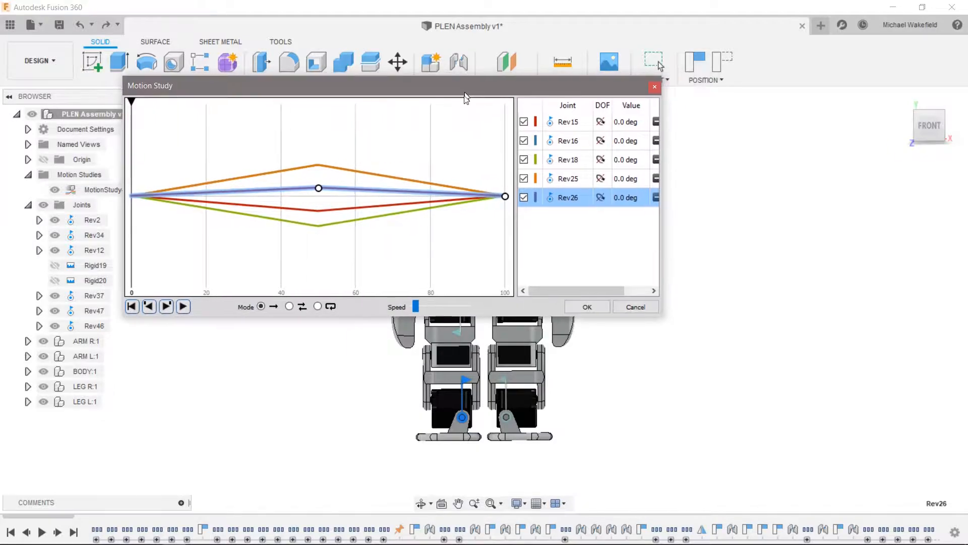
- Set the motion study's playback mode to continuous loop, play the leg motion while viewing the robot at an angle, and pause it
drag(466, 90, 319, 55)
scroll(579, 262, up, 5)
scroll(579, 263, down, 5)
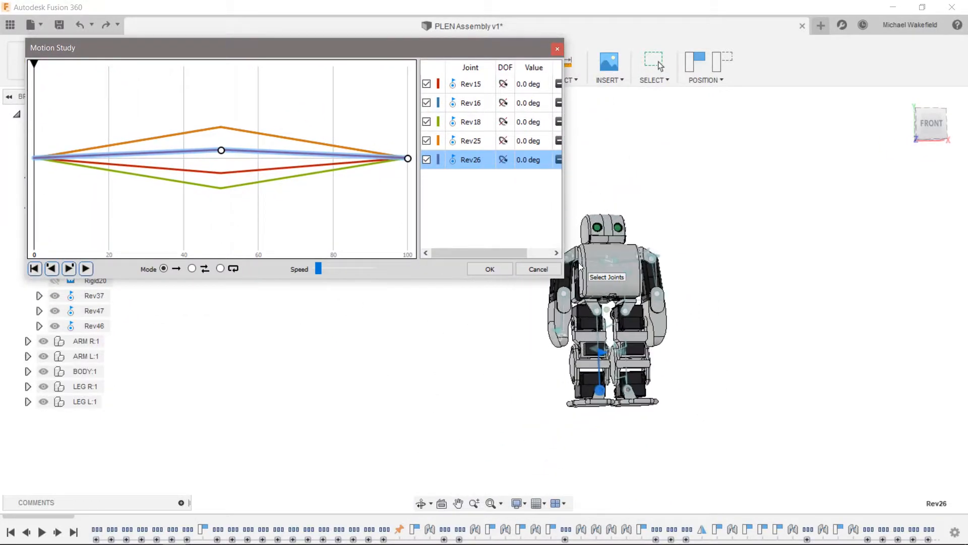
scroll(580, 262, up, 5)
shift+middle_drag(580, 261, 580, 262)
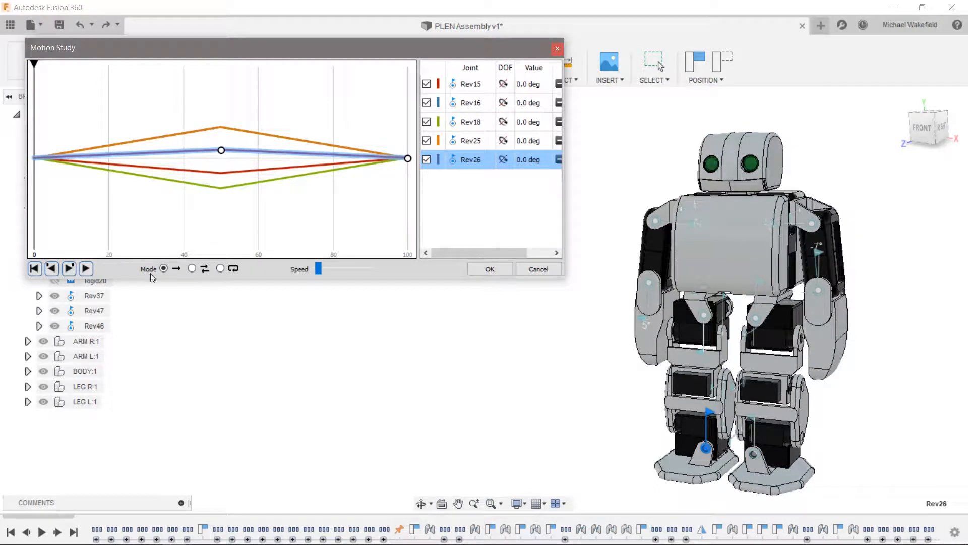
click(191, 268)
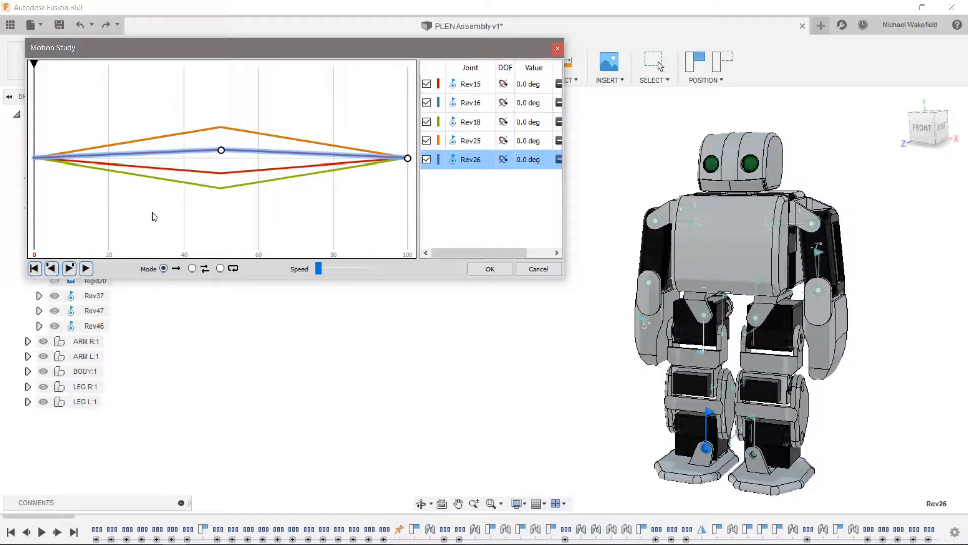
click(219, 267)
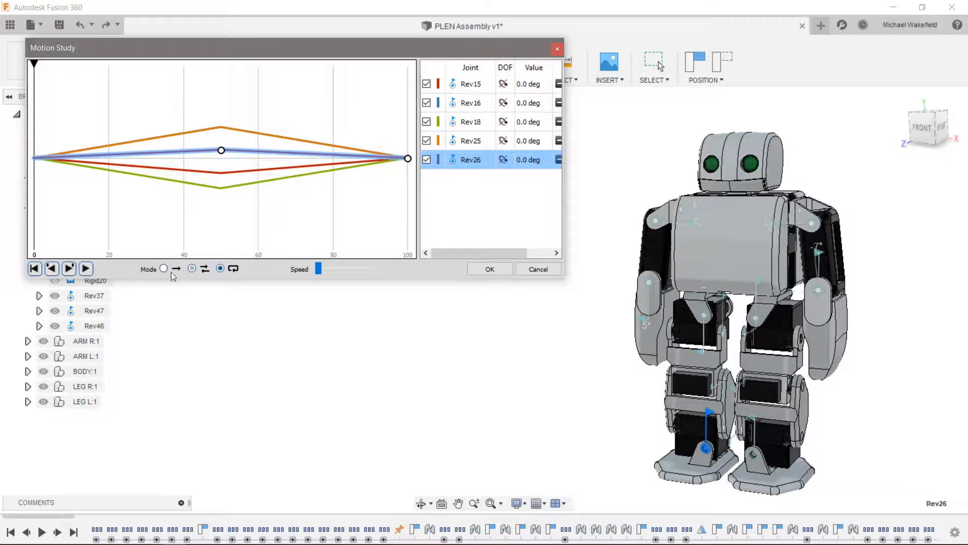
click(86, 268)
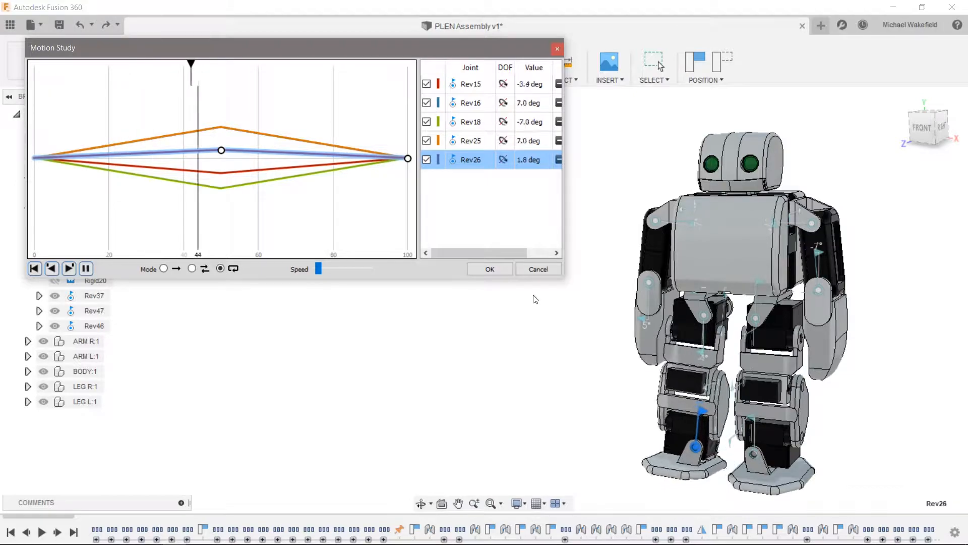
shift+middle_drag(916, 361, 911, 358)
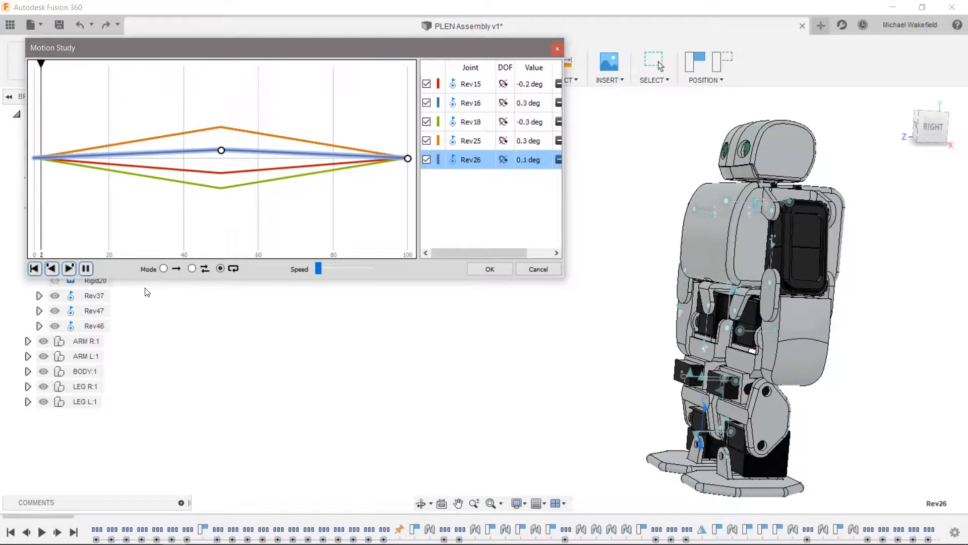
click(86, 269)
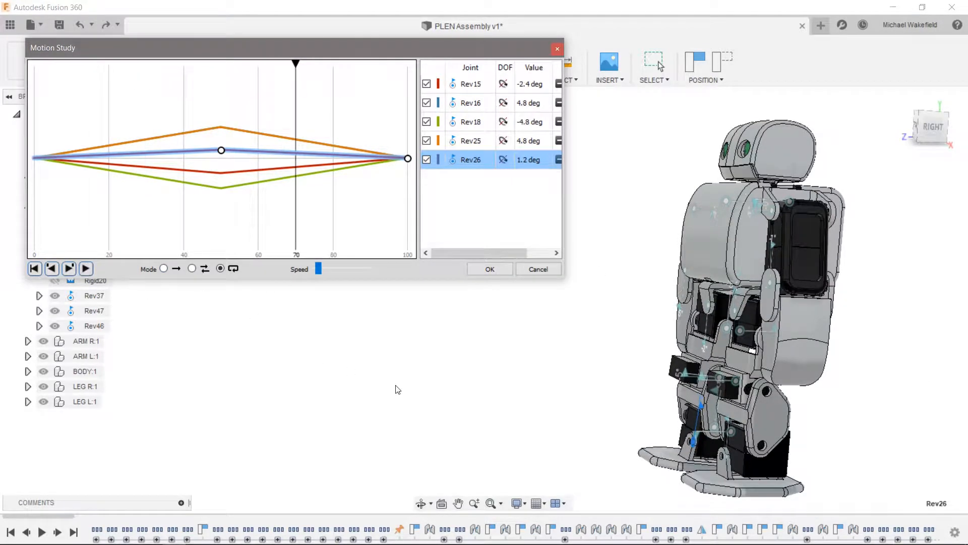
- Hide the curves of joints Rev16, Rev18, Rev25 and Rev26 in the motion study graph
shift+middle_drag(395, 389, 393, 388)
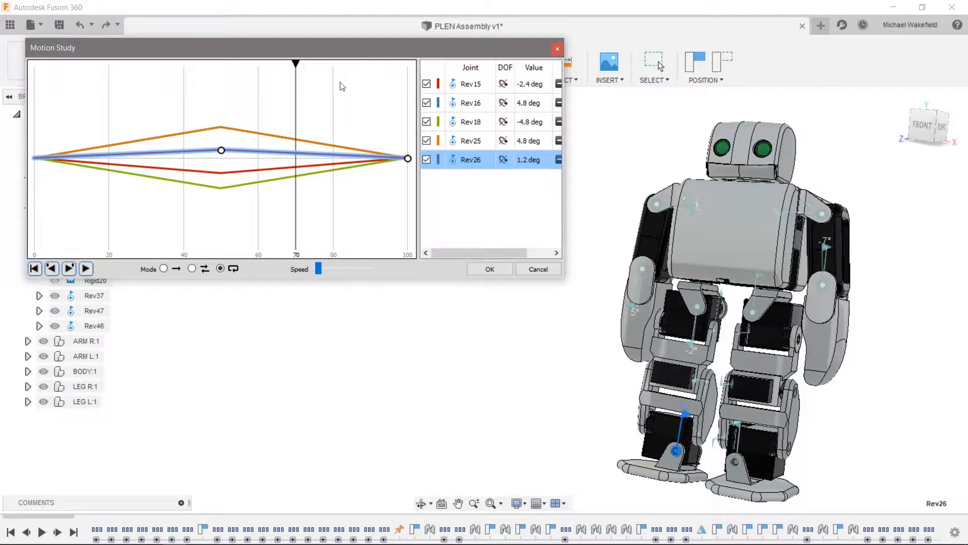
click(427, 102)
click(426, 121)
click(427, 140)
click(427, 159)
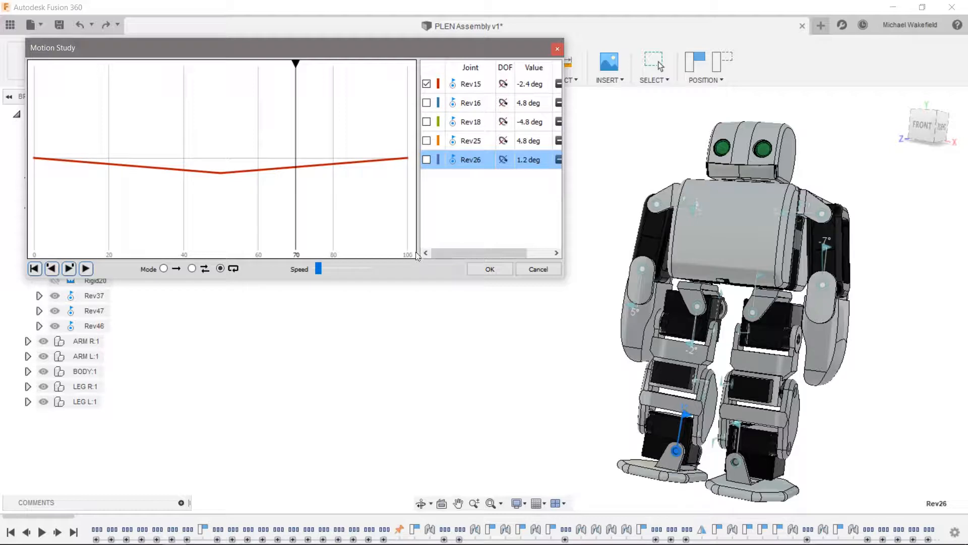
- Scrub the motion study playhead through steps 0, 100 and 50 to examine the Rev15 motion, ending at step 0
drag(296, 64, 34, 67)
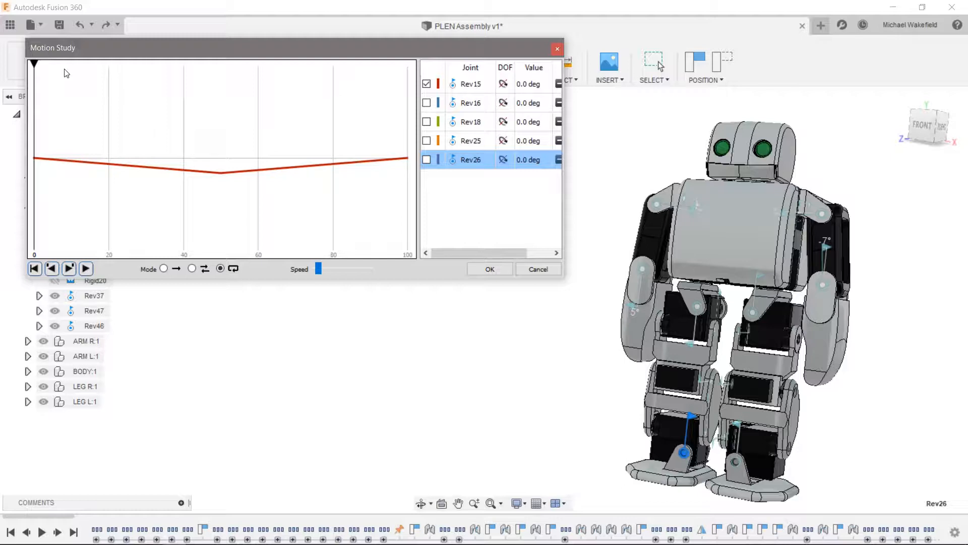
drag(33, 64, 416, 103)
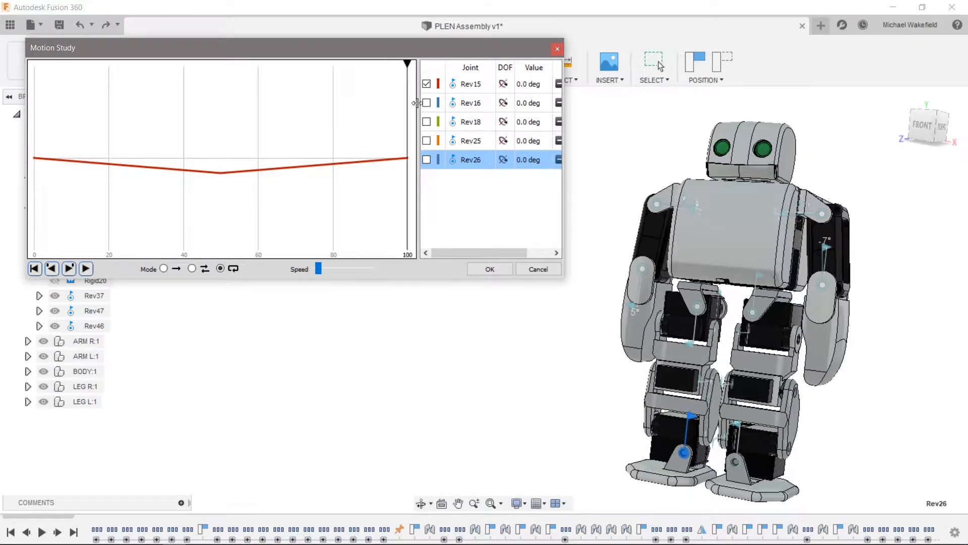
drag(407, 62, 221, 81)
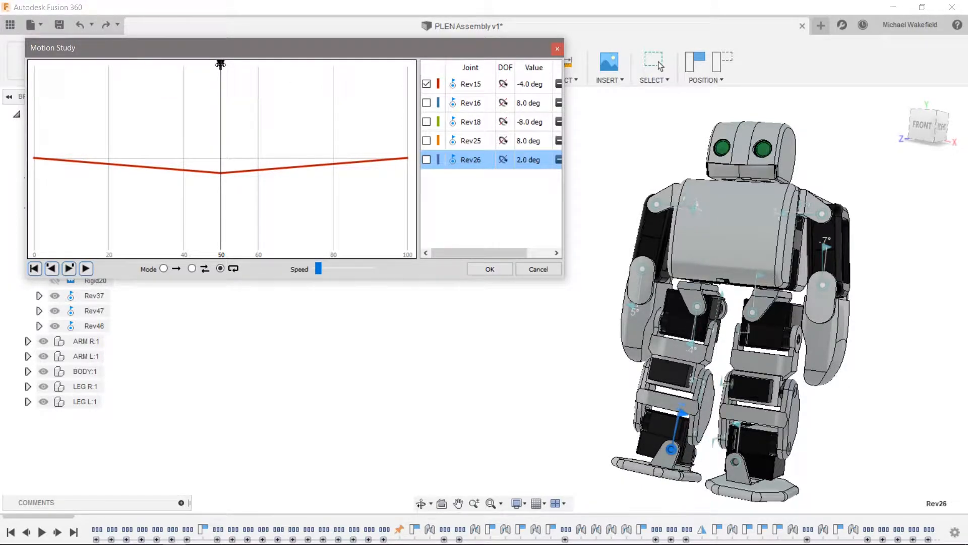
drag(215, 67, 6, 71)
- Show the curves of joints Rev16, Rev18, Rev25 and Rev26 again in the motion study graph
click(427, 103)
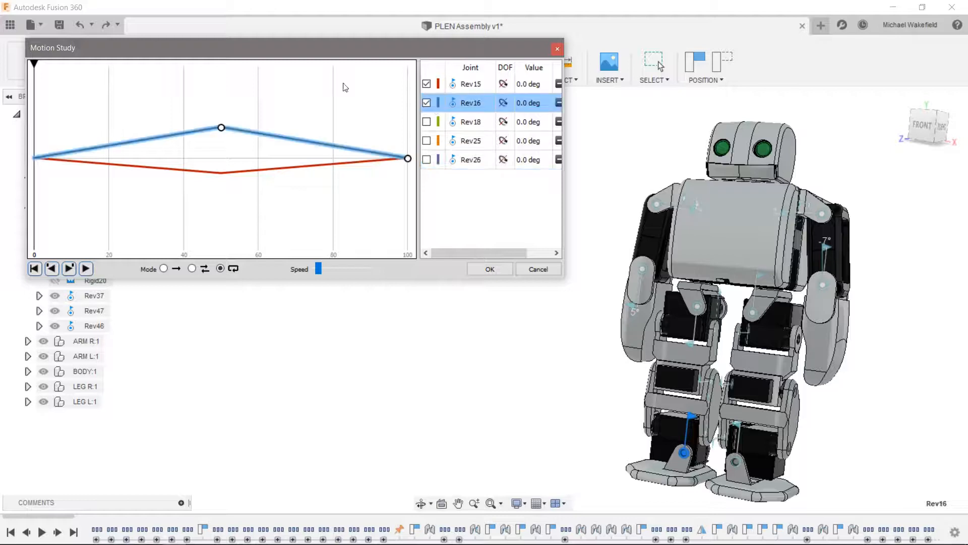
click(426, 125)
click(426, 122)
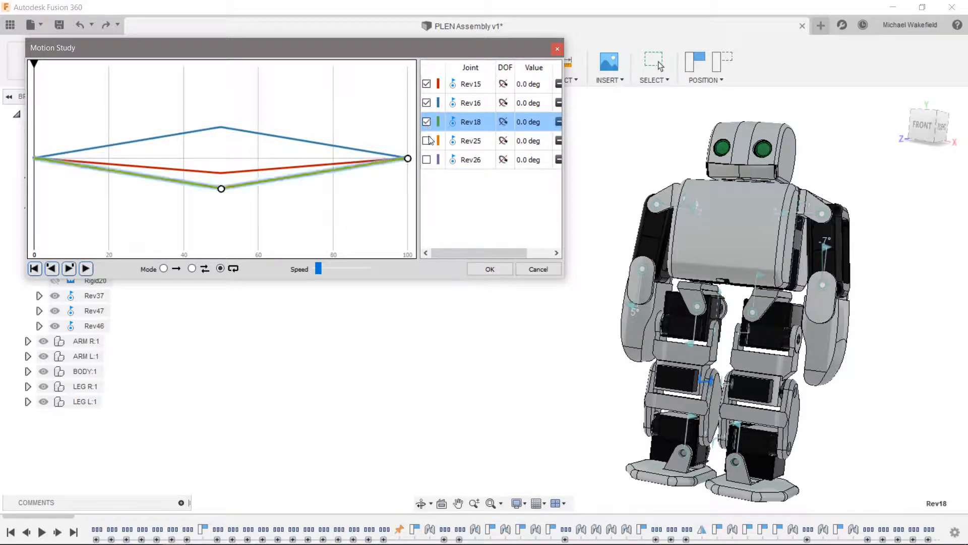
click(427, 141)
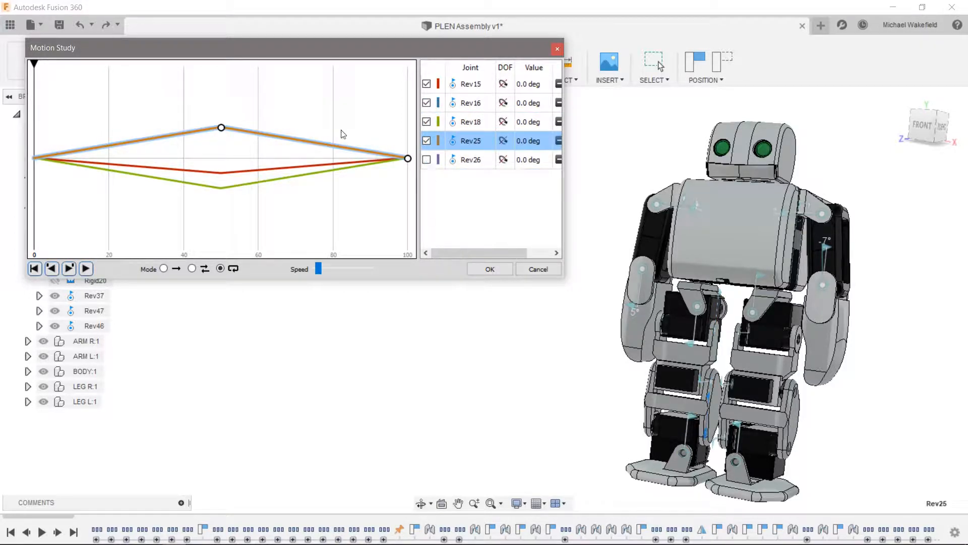
click(427, 159)
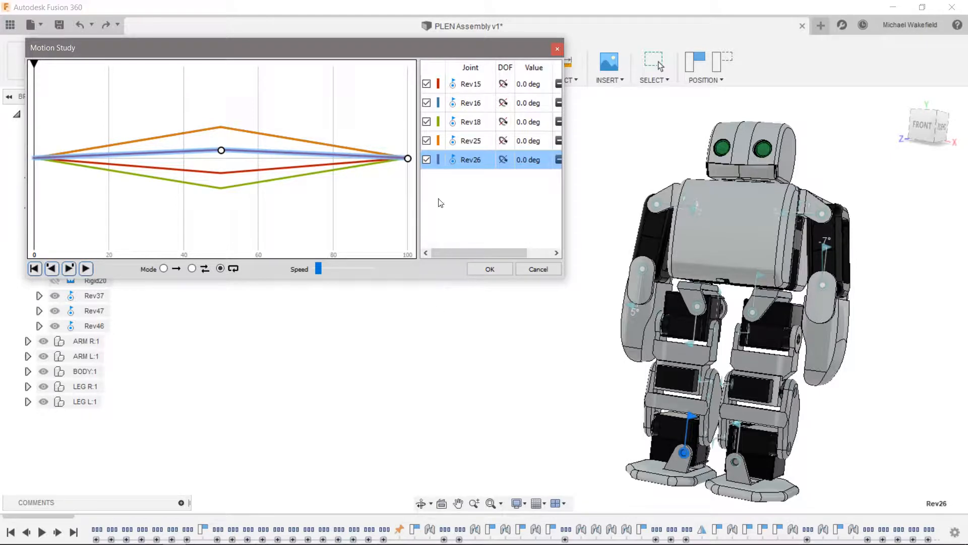
- Hide the curves of all five leg joints, Rev15, Rev16, Rev18, Rev25 and Rev26, in the motion study graph
click(427, 84)
click(426, 103)
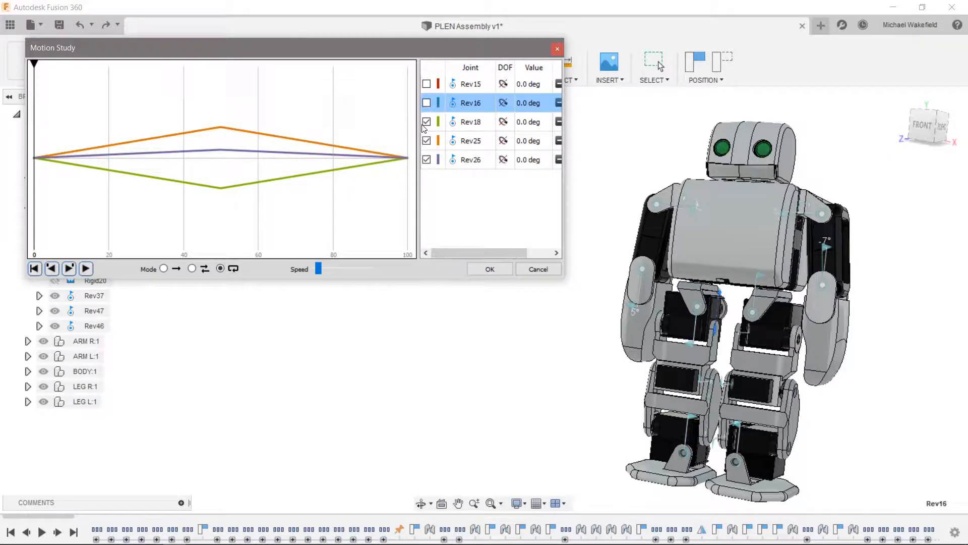
click(427, 122)
click(427, 141)
click(426, 159)
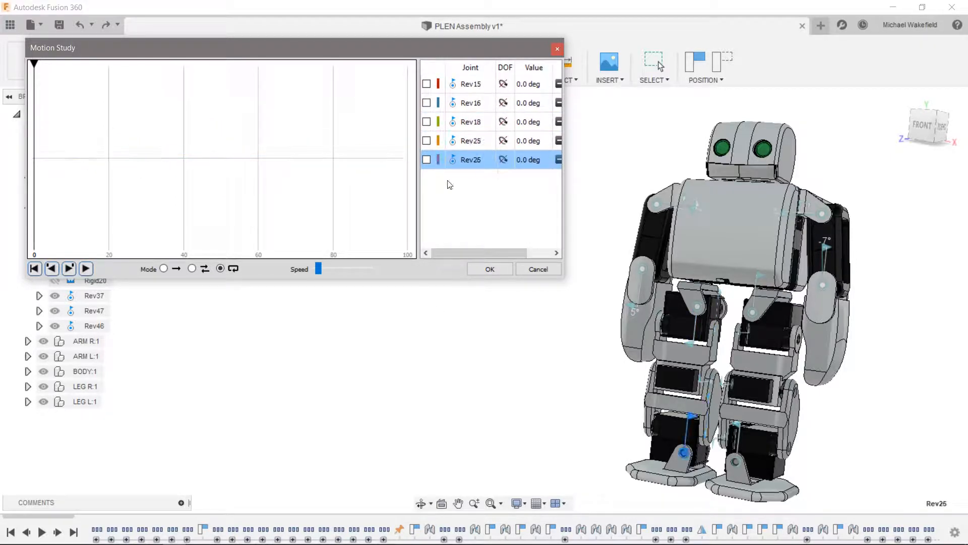
- Add the left shoulder joint Rev34 to the motion study and give it a key point of 15 deg at step 50
shift+middle_drag(480, 402, 800, 202)
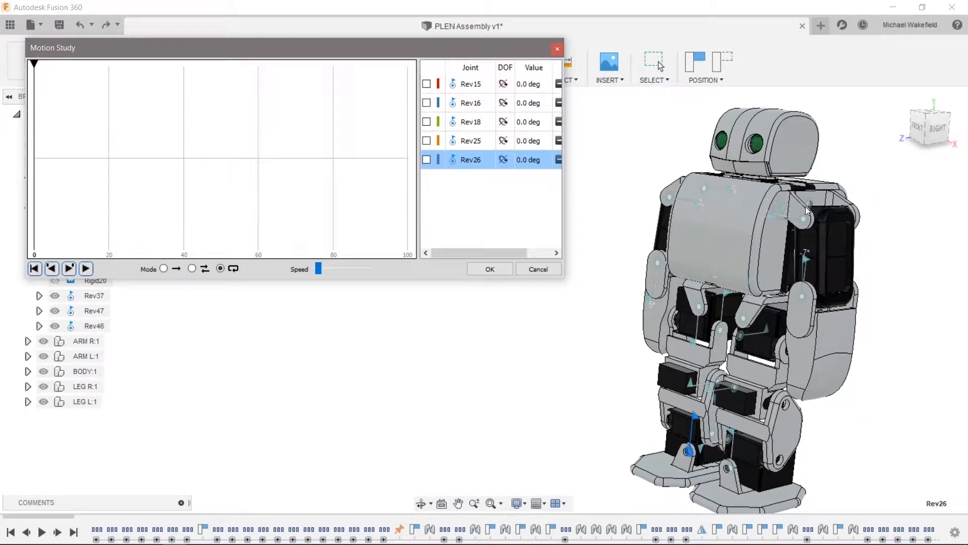
click(811, 204)
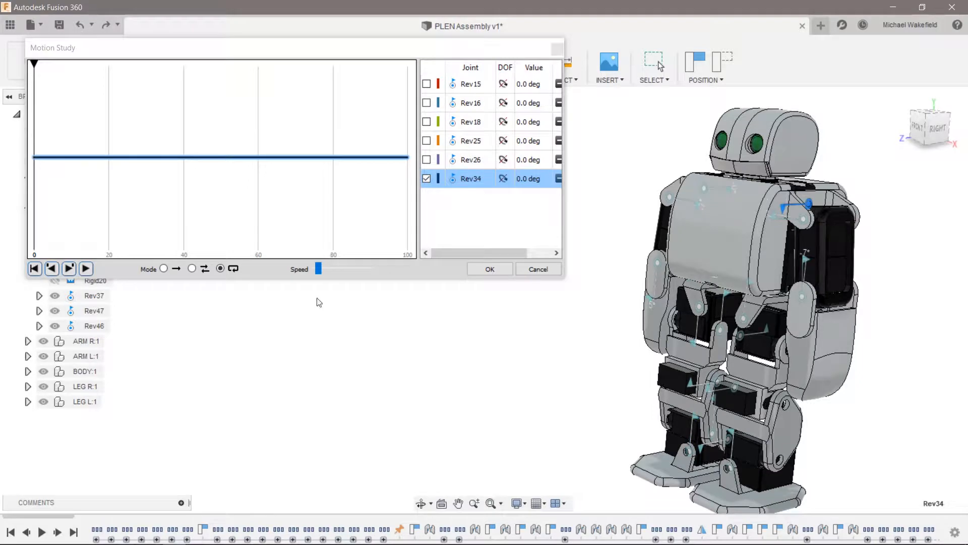
scroll(318, 302, down, 1)
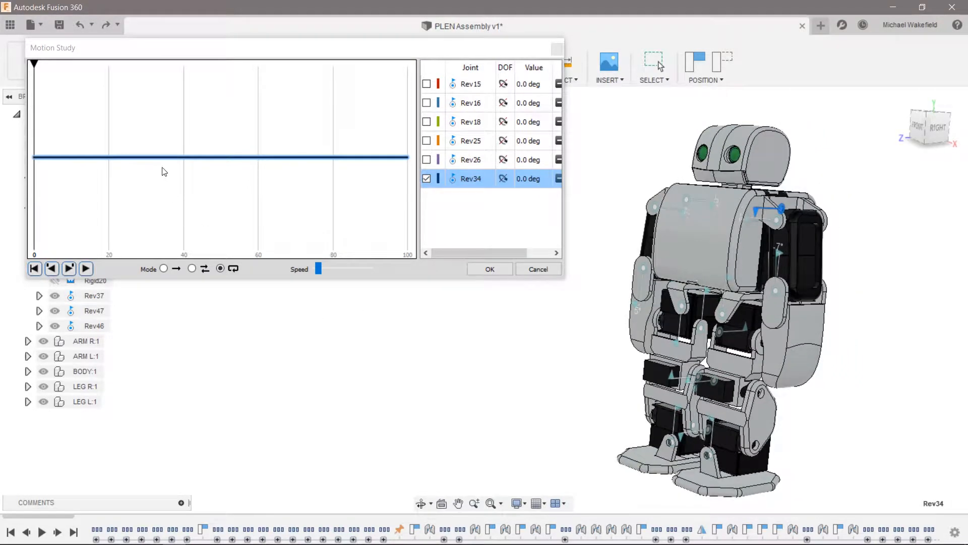
scroll(463, 185, down, 2)
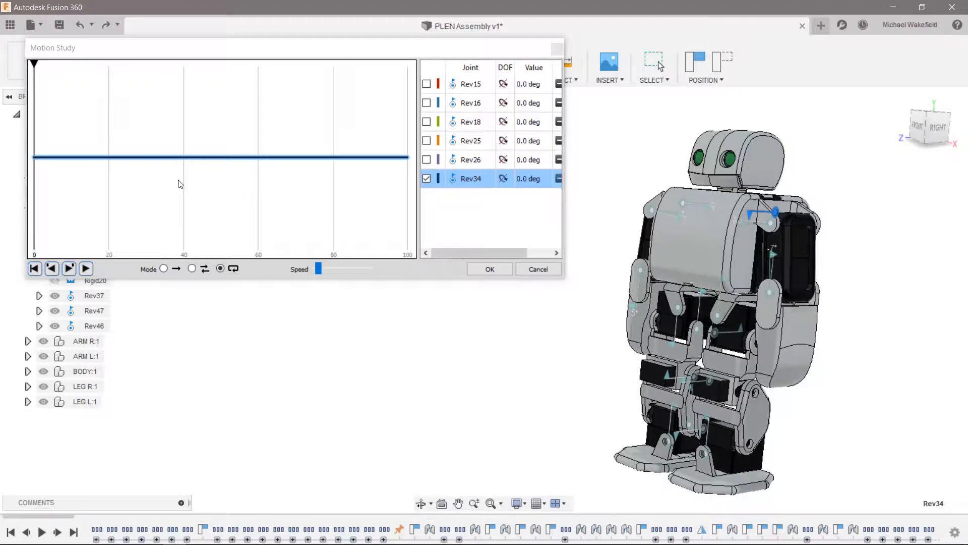
click(217, 157)
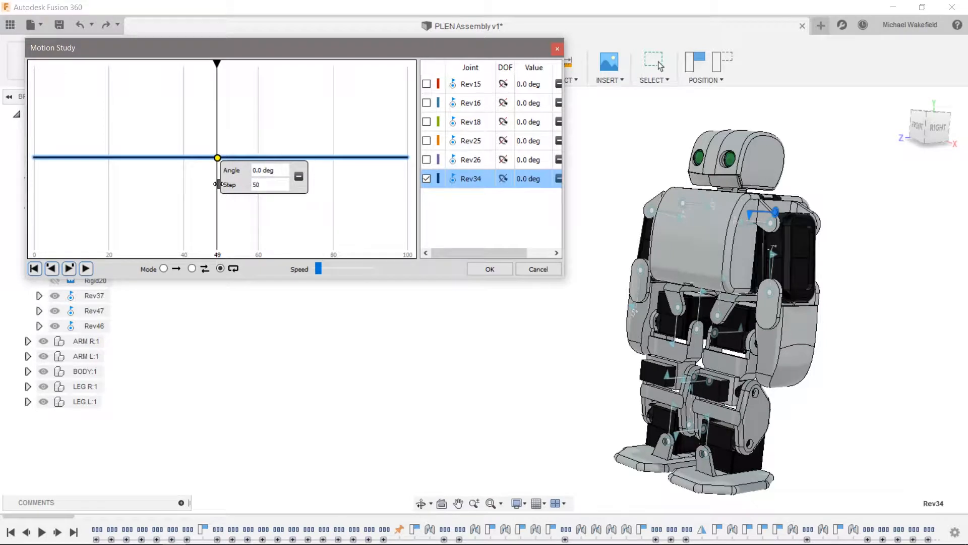
drag(278, 172, 181, 137)
text(15)
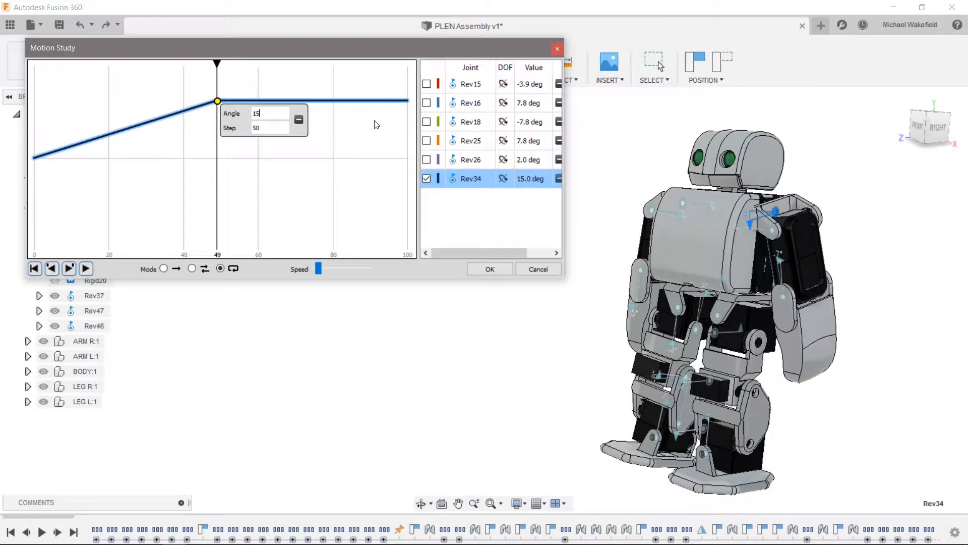
- Add a key point of 0 deg at step 100 for Rev34, and scrub the playhead back to step 0 to check the arm swing
click(409, 101)
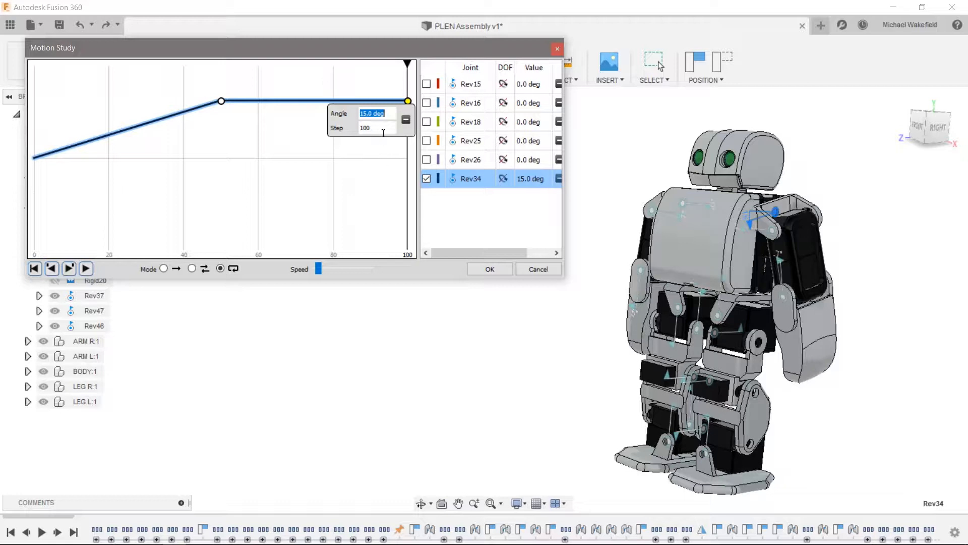
key(Tab)
key(shift+Tab)
text(0)
key(Return)
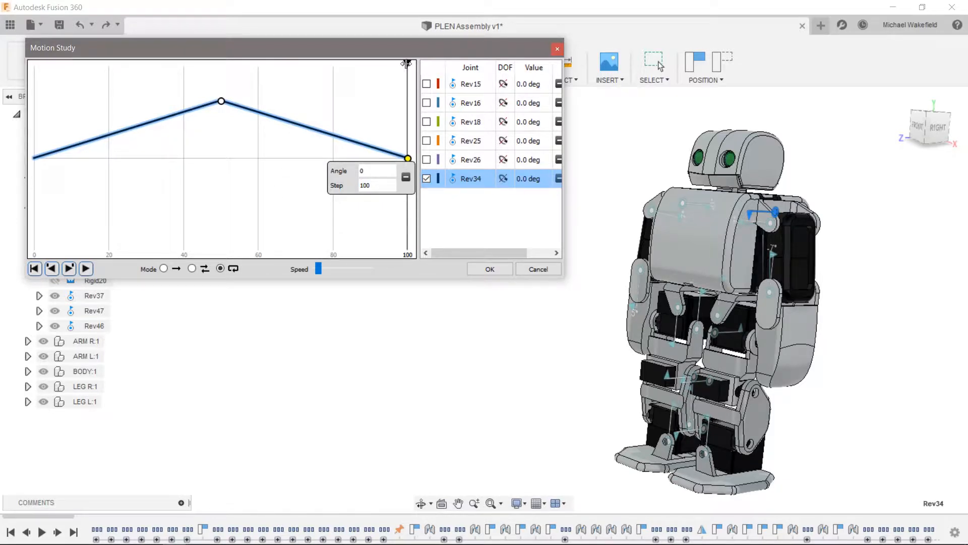
drag(407, 67, 158, 73)
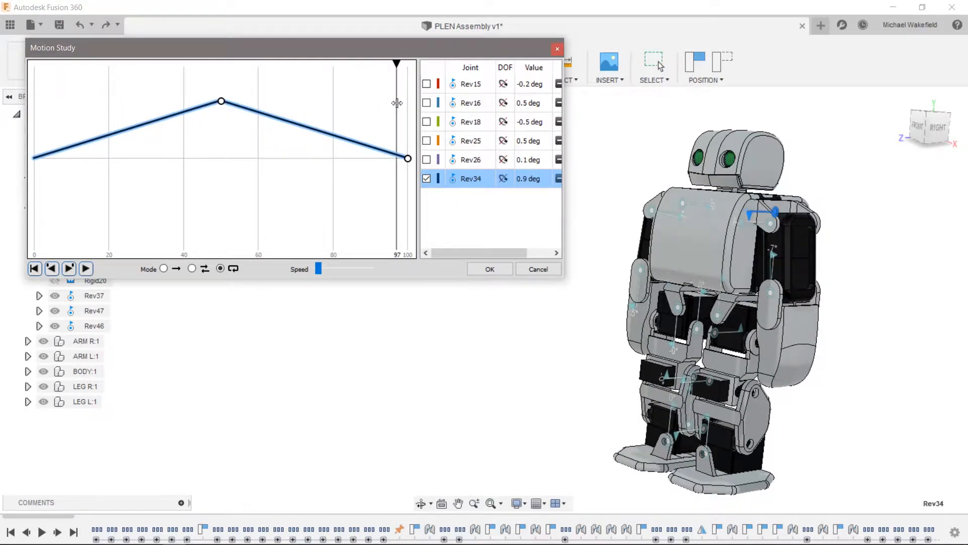
drag(100, 109, 24, 114)
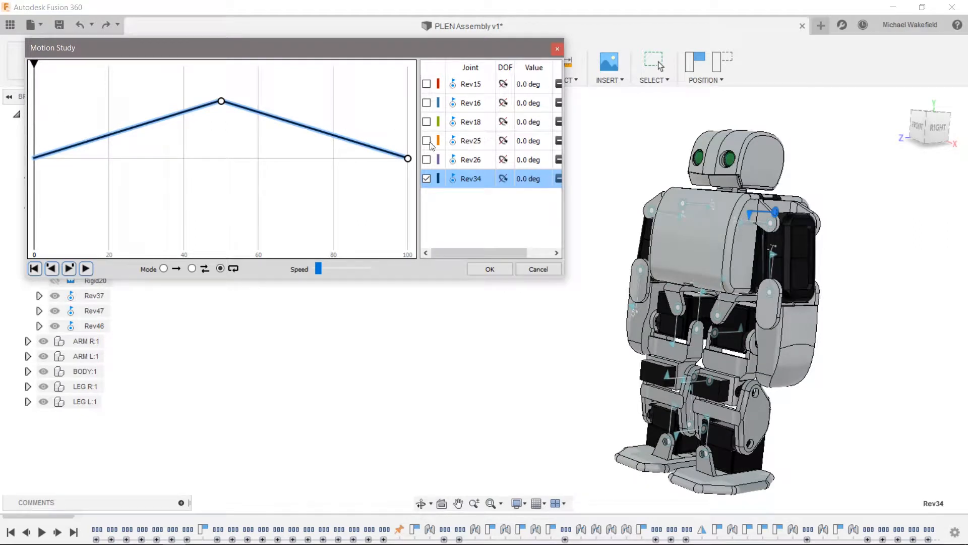
- Add the second left shoulder joint, Rev35, to the motion study and give it a key point of -26.7 deg at step 50
click(774, 229)
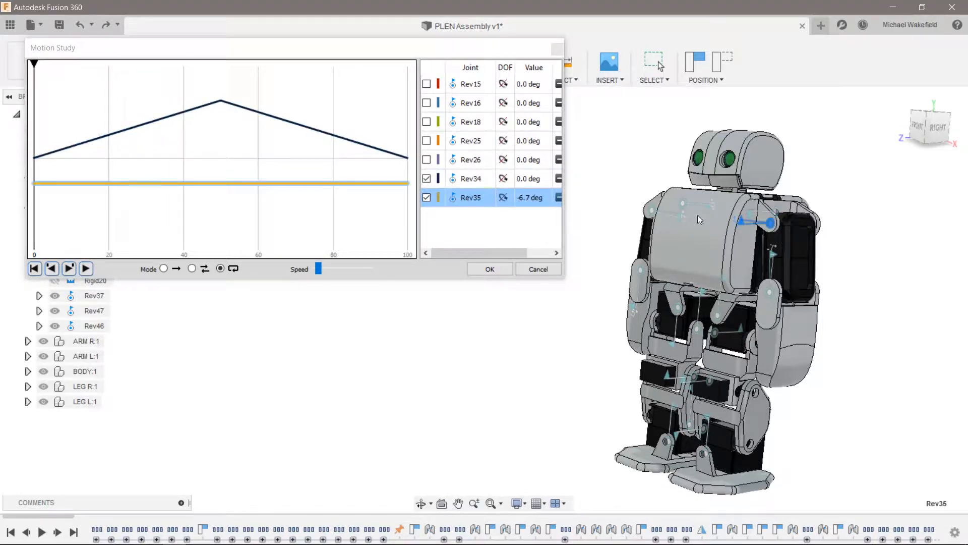
click(33, 63)
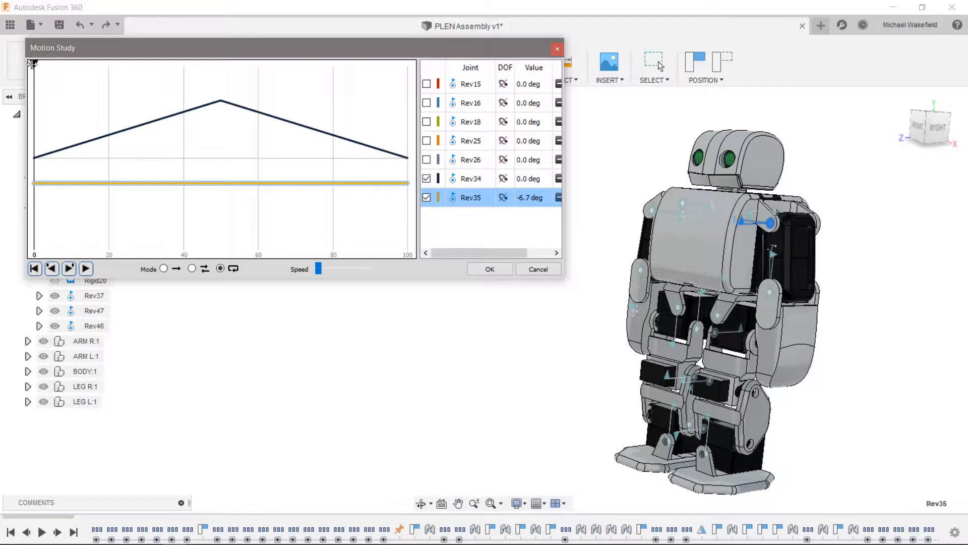
drag(33, 64, 222, 70)
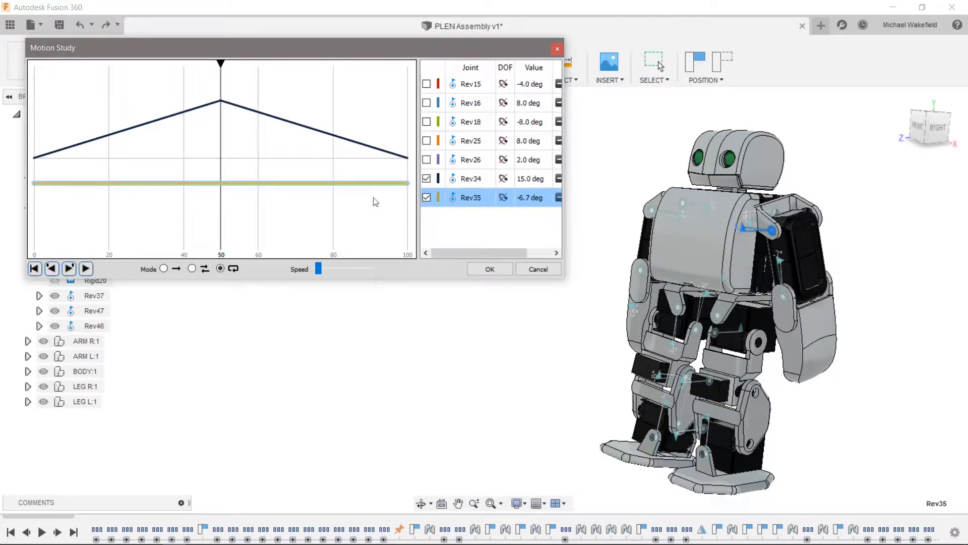
click(218, 183)
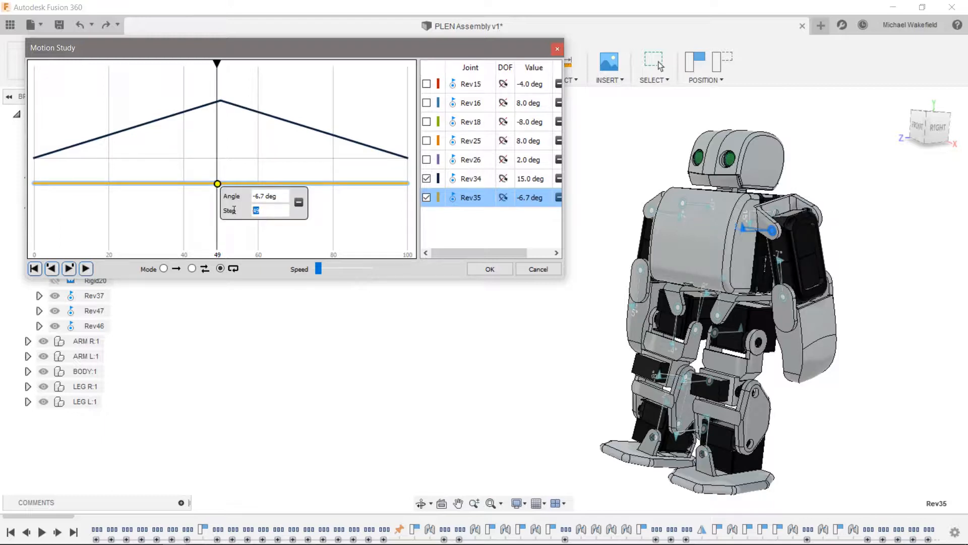
text(50)
key(Tab)
text(-)
key(Return)
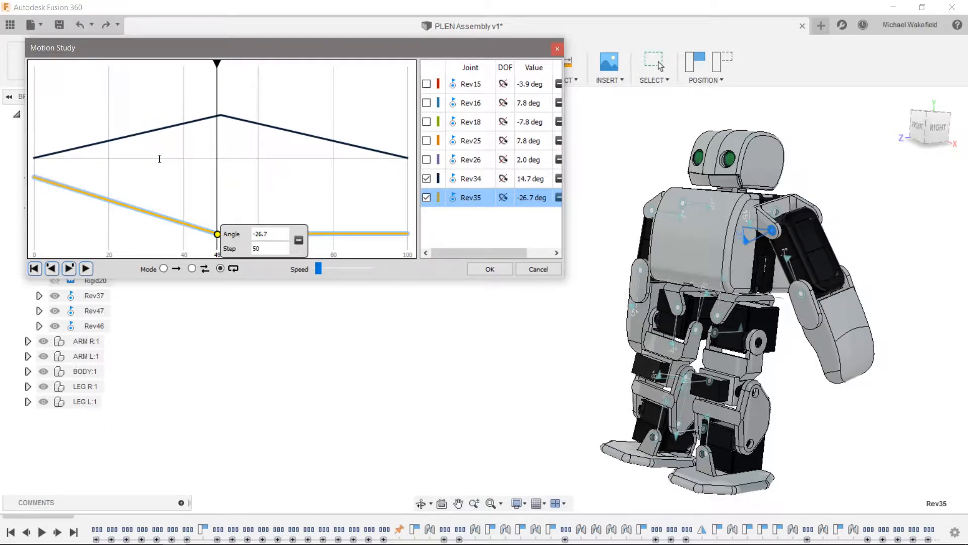
- Add a key point of -6.7 deg at step 100 for Rev35, and check the arm motion from the front at about step 89
click(406, 234)
click(405, 237)
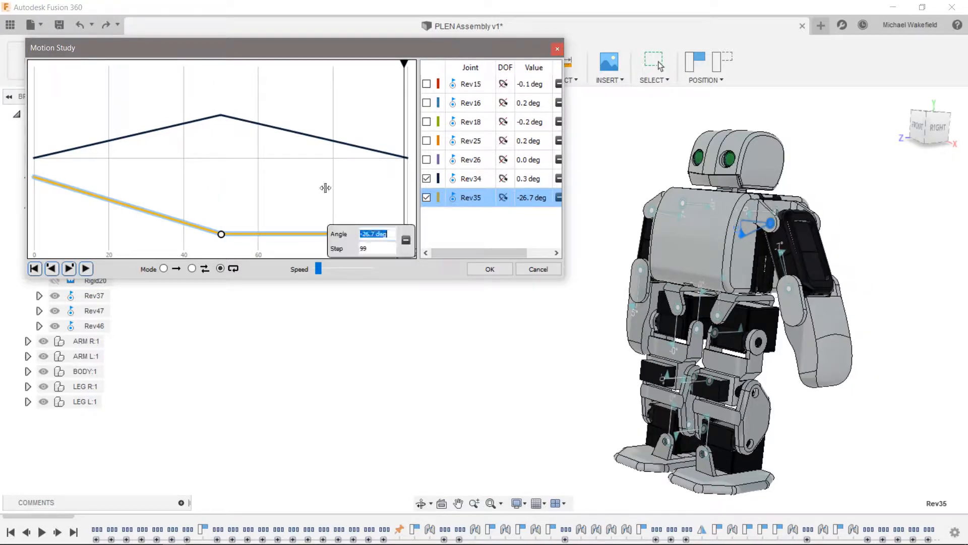
key(Tab)
key(BackSpace)
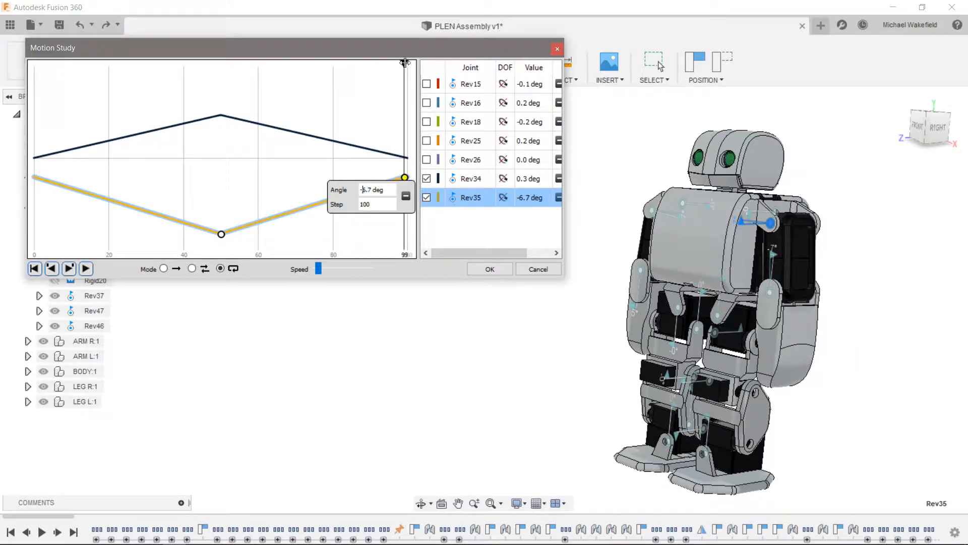
drag(404, 64, 363, 64)
click(918, 126)
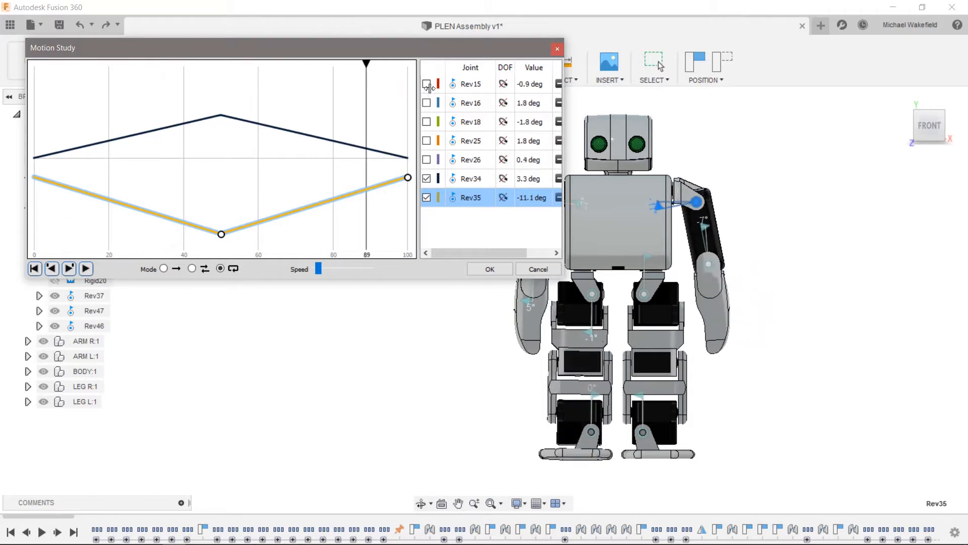
- Add the left elbow joint Rev36 to the motion study and give it a key point of 10 deg at step 20
drag(64, 100, 141, 112)
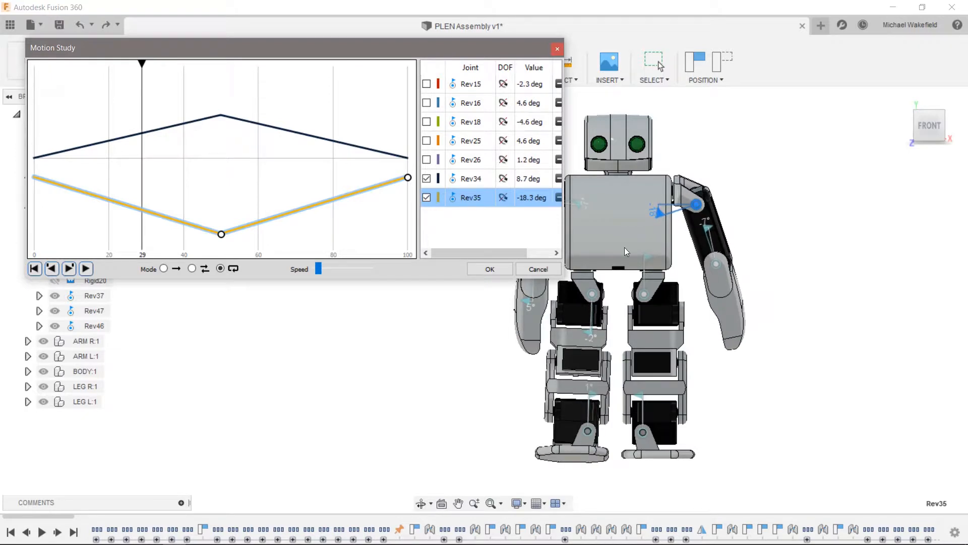
click(717, 265)
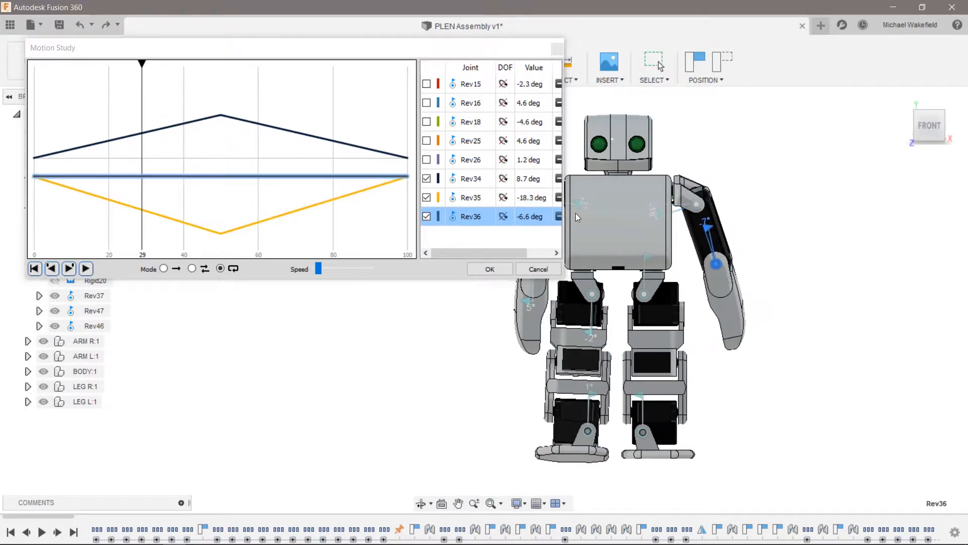
drag(154, 64, 108, 81)
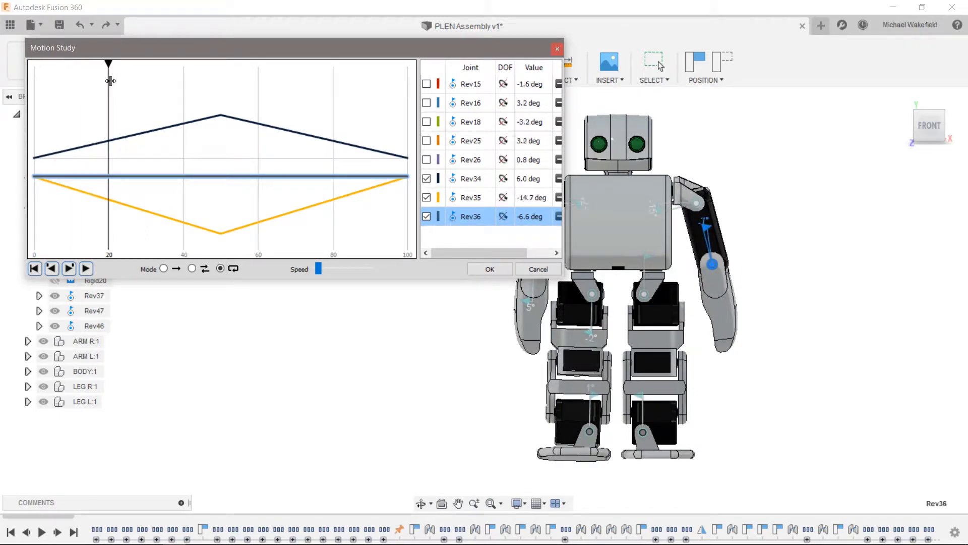
click(109, 176)
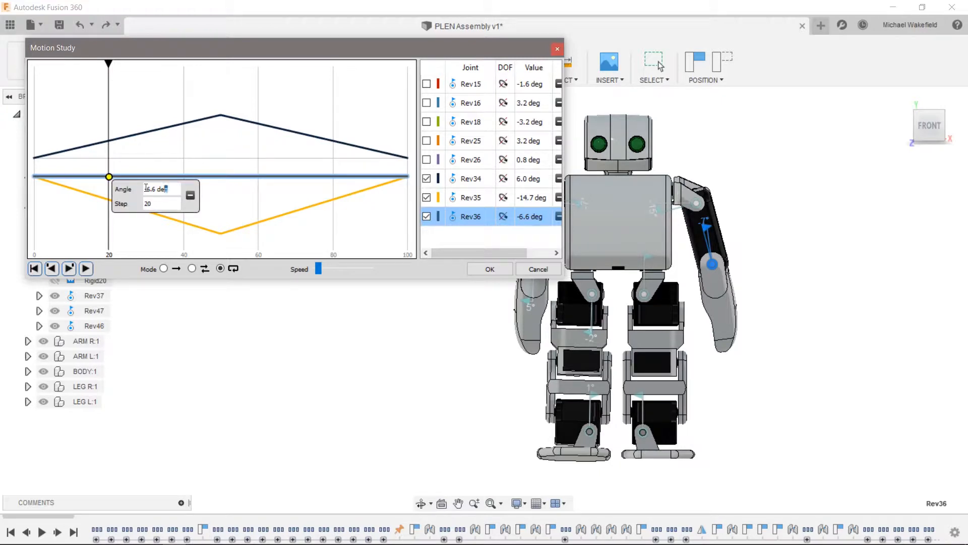
text(15)
key(Return)
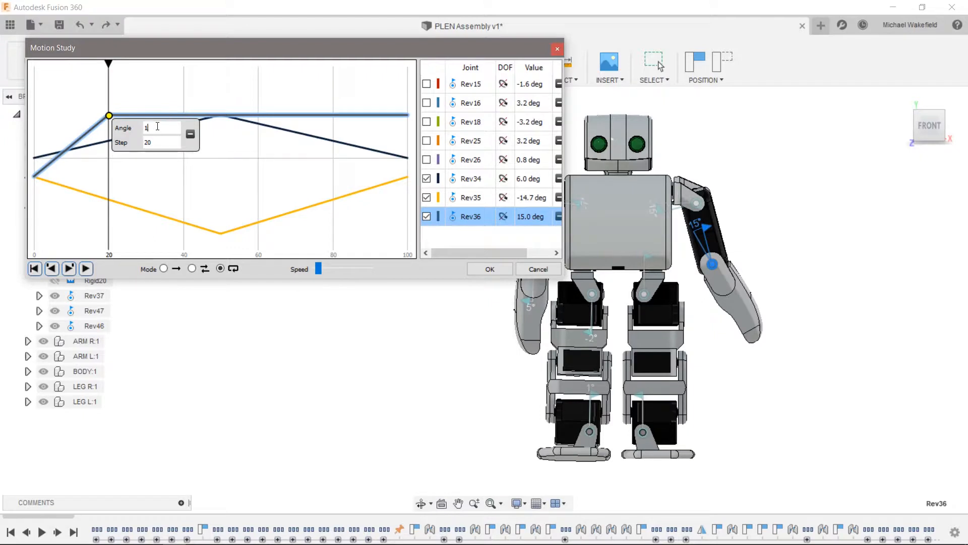
key(Return)
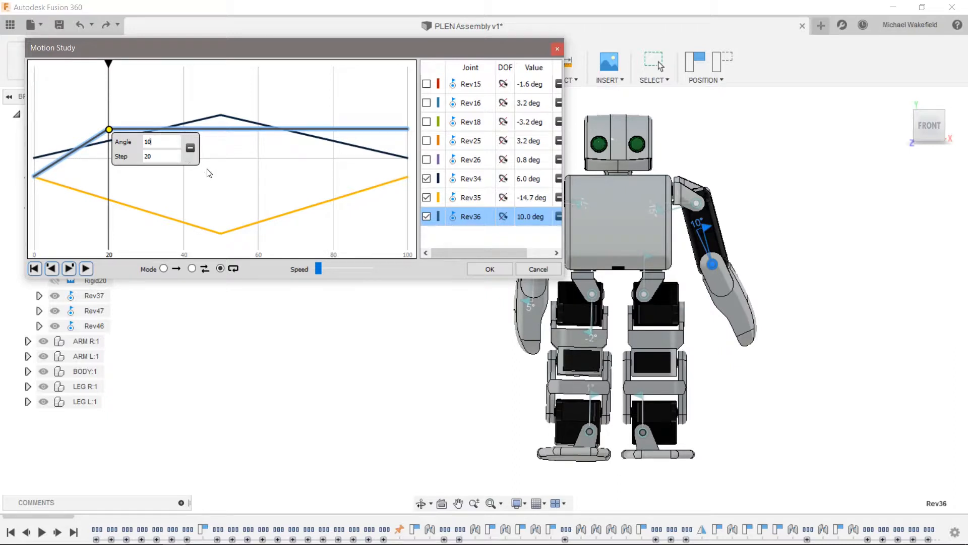
- Add a key point of -6.7 deg at step 40 for Rev36, checking the arm pose at steps 0 and 20
click(184, 130)
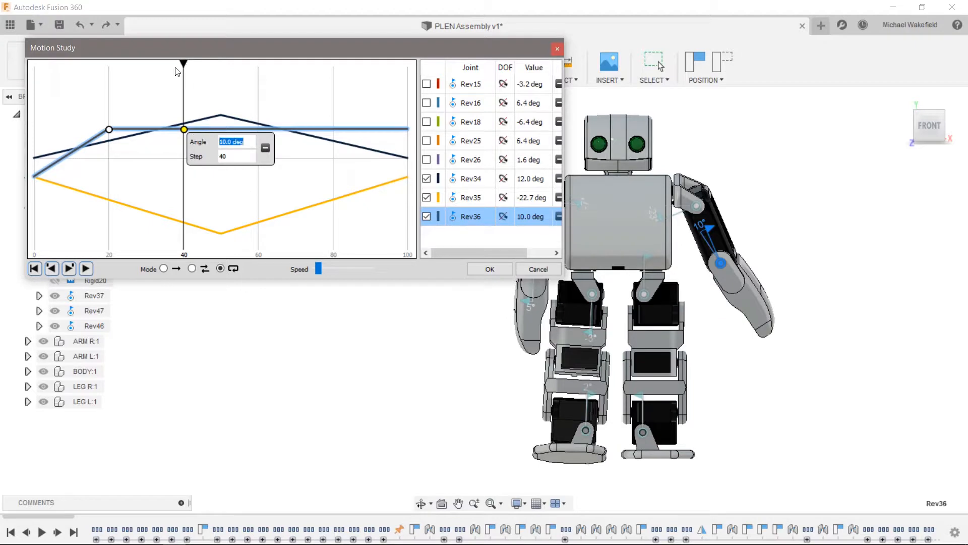
drag(183, 63, 26, 68)
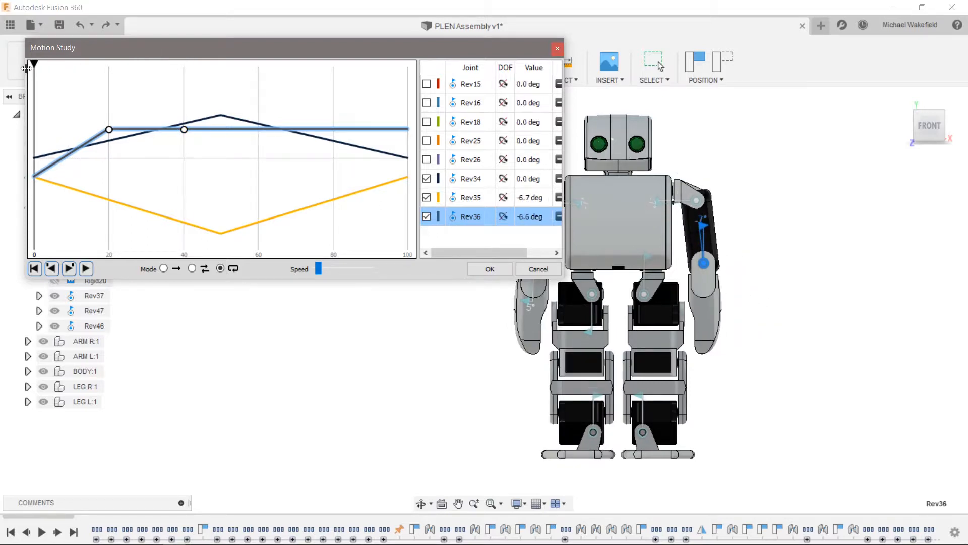
click(109, 75)
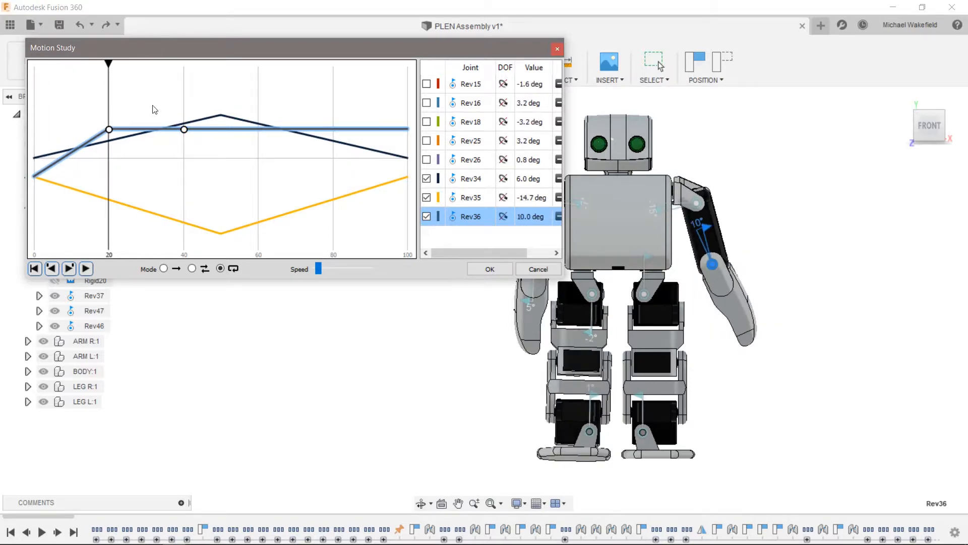
click(184, 130)
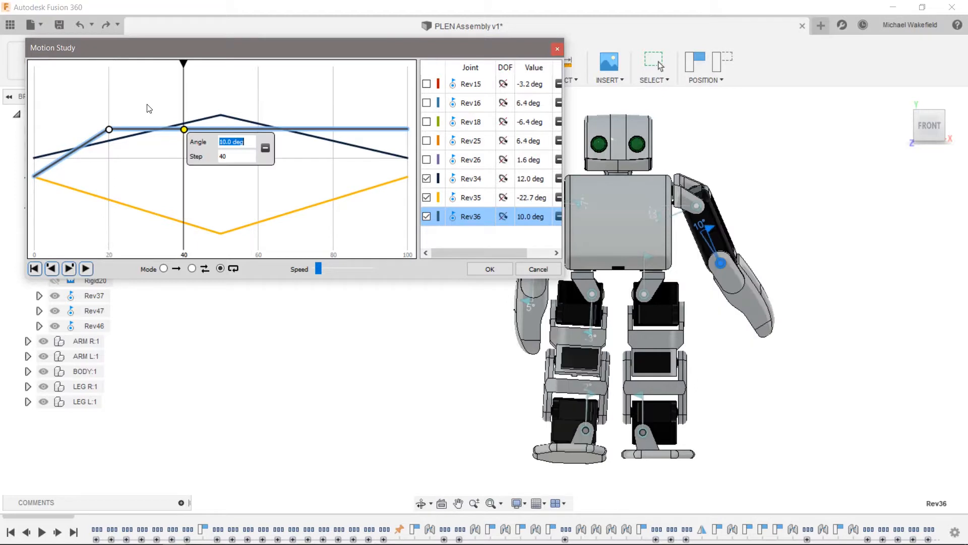
text(-6.7)
key(Return)
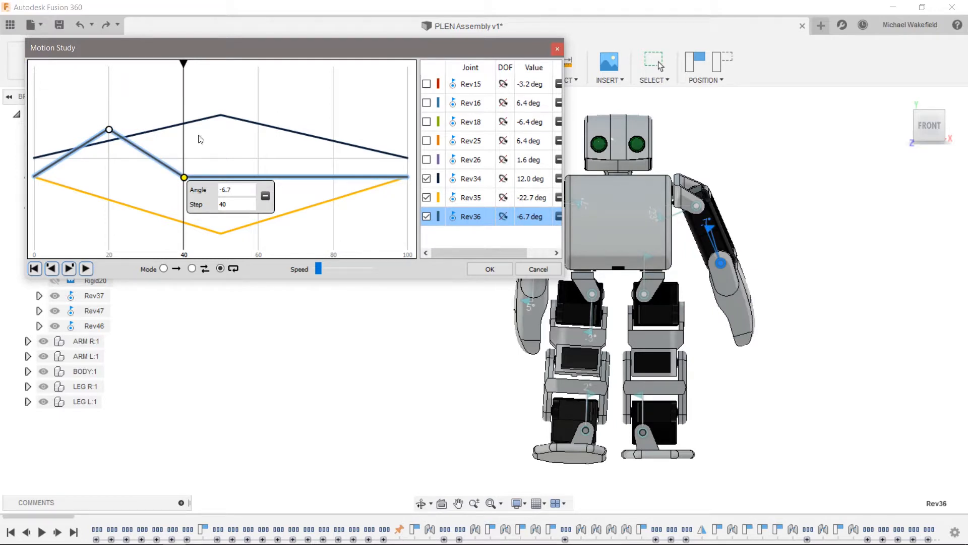
- Add a key point of -6.7 deg at step 60 for Rev36 to hold the elbow angle
drag(184, 61, 258, 69)
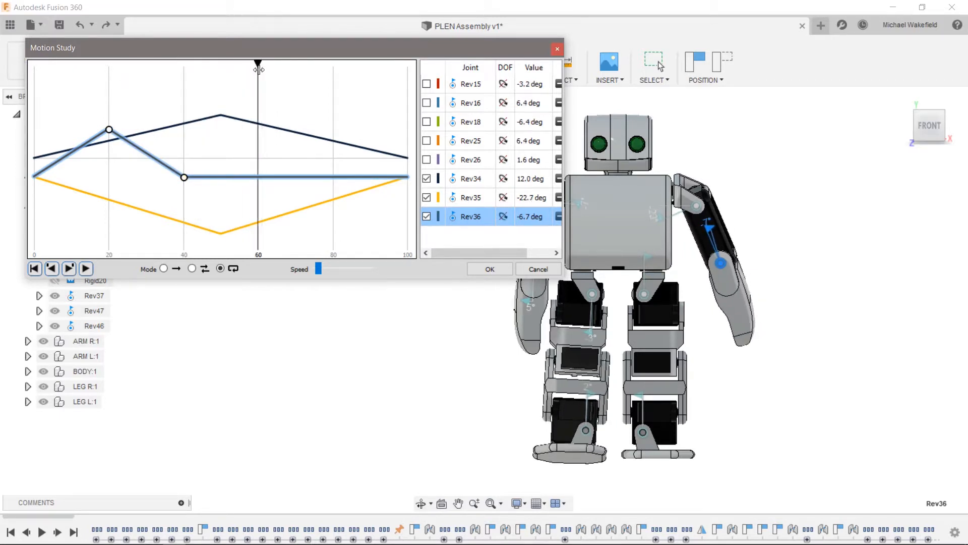
click(256, 176)
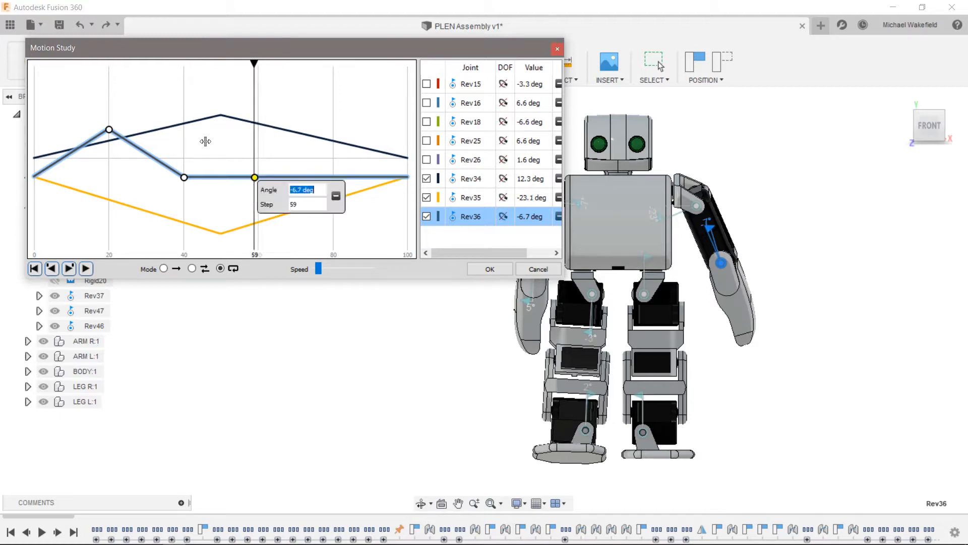
key(Tab)
text(60)
key(Return)
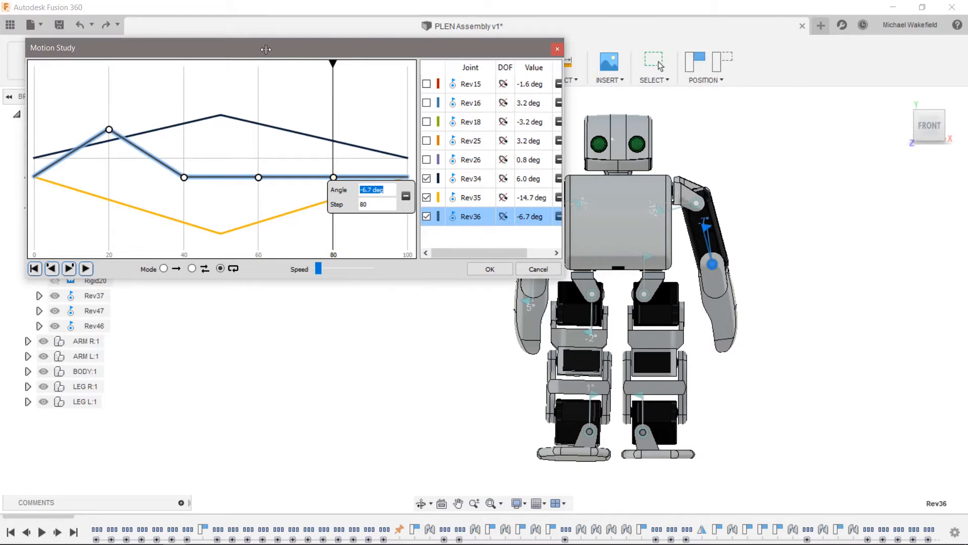
- Give Rev36 key points of 10 deg at step 80 and -6.7 deg at step 100
drag(332, 63, 112, 69)
text(10)
key(Return)
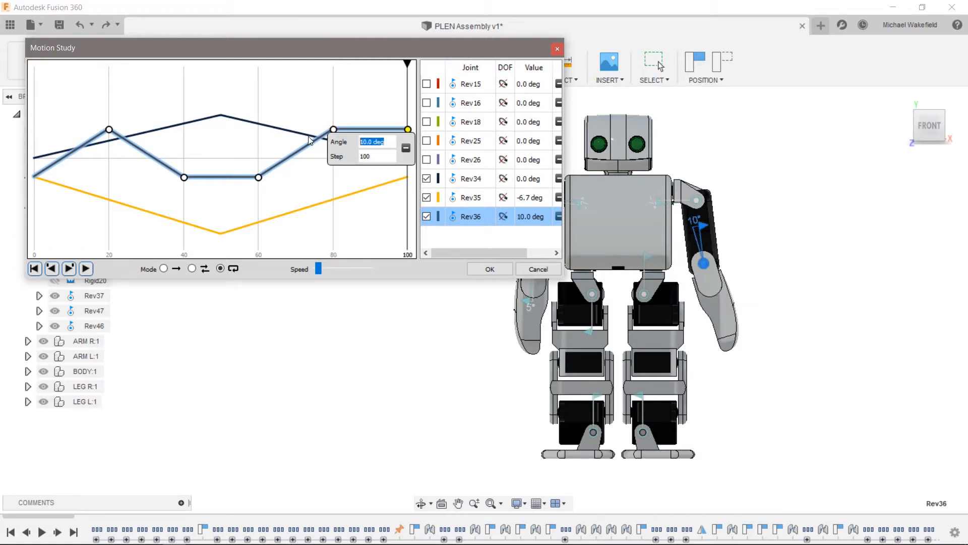
text(-6.7)
key(Return)
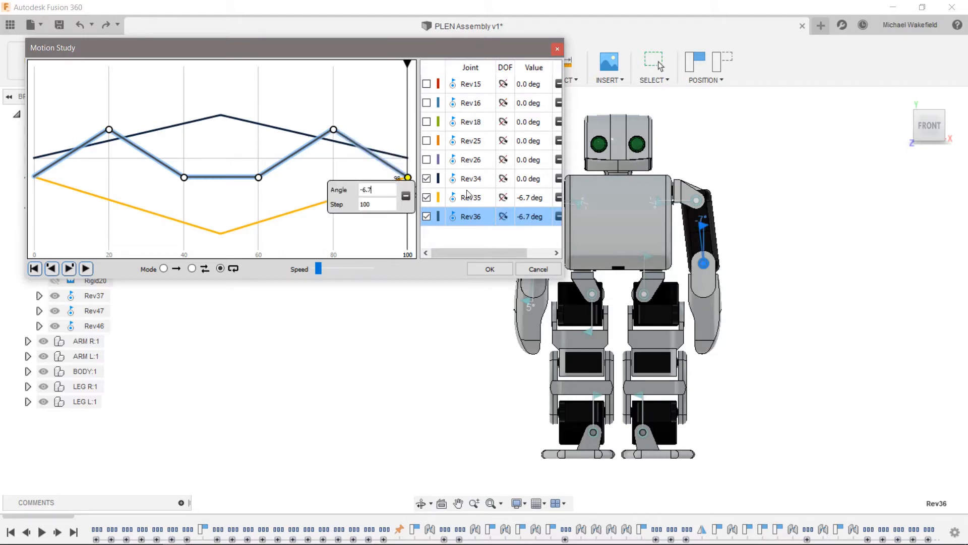
- Play the motion study with the robot seen from its front-right angle, and show the curves of Rev15, Rev16, Rev18, Rev25 and Rev26
shift+middle_drag(648, 276, 553, 295)
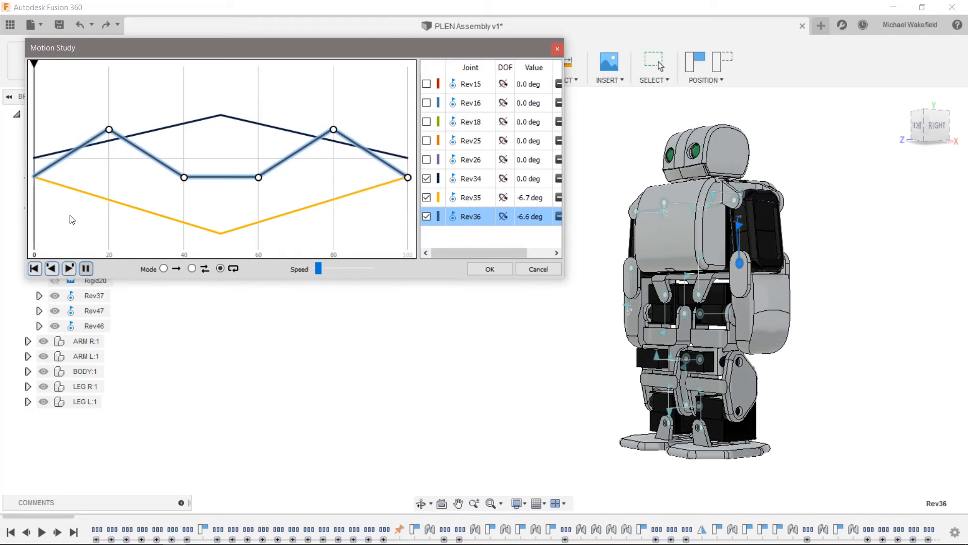
click(86, 269)
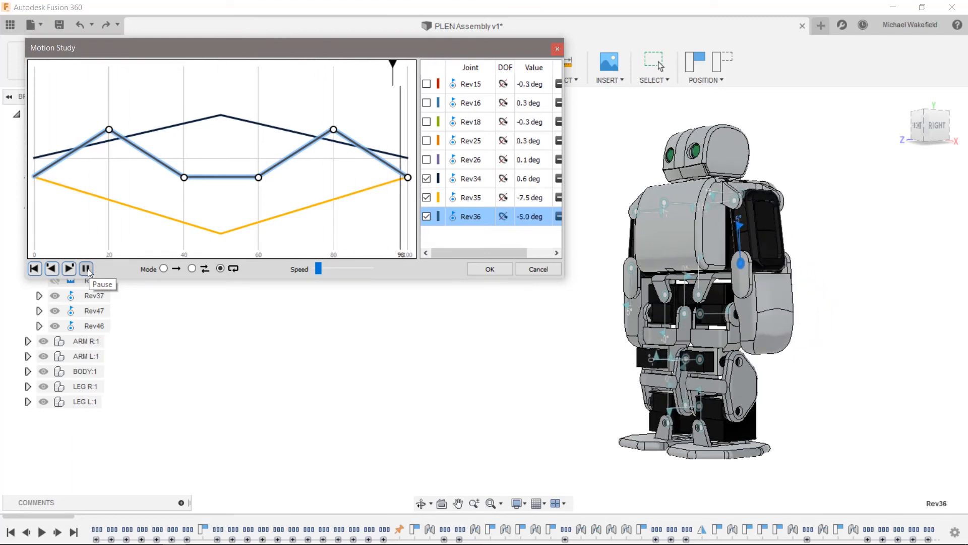
click(426, 84)
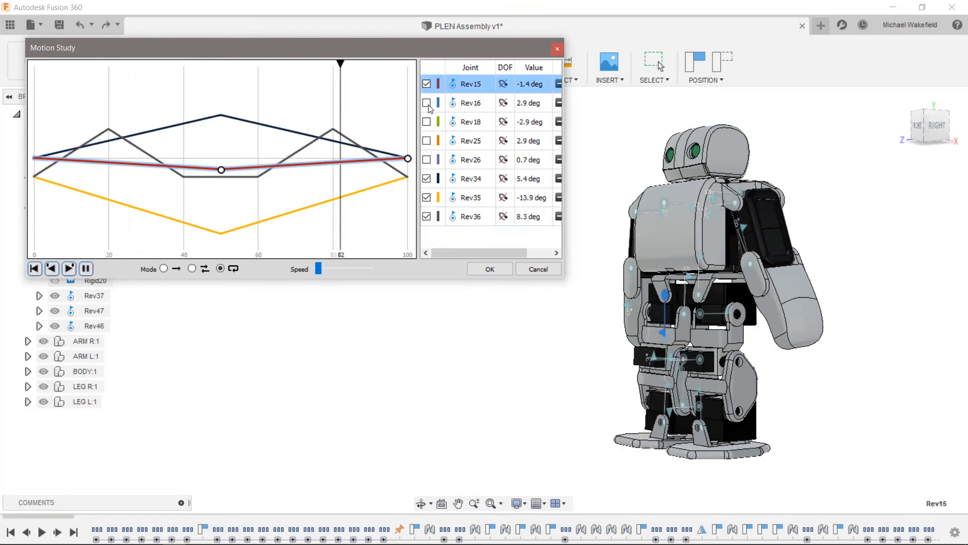
click(427, 102)
click(426, 121)
click(427, 141)
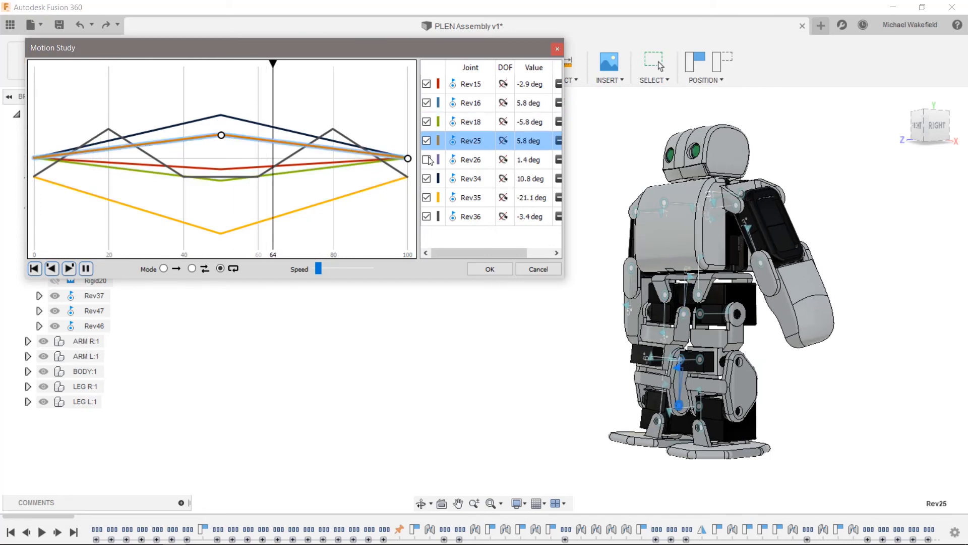
click(427, 160)
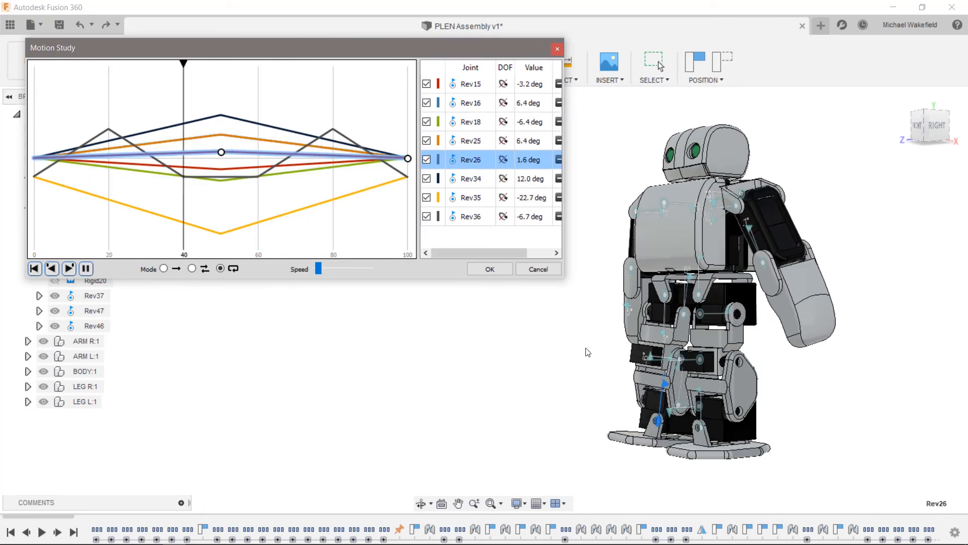